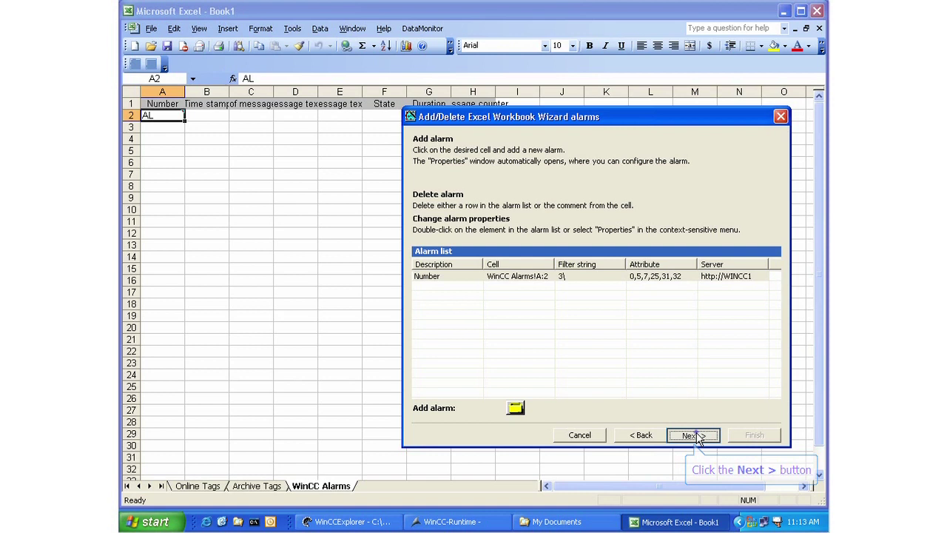
Step: Advance the workbook wizard past the alarm list, keeping the Number alarm on WinCC Alarms!A:2
left_click(694, 435)
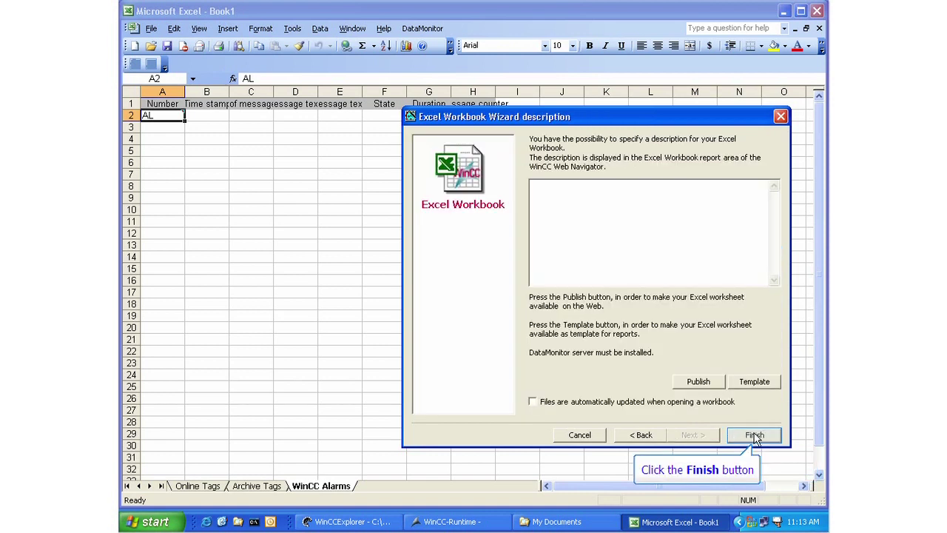
Step: Finish the workbook wizard and save the workbook as DMWorkbook.xls
left_click(755, 435)
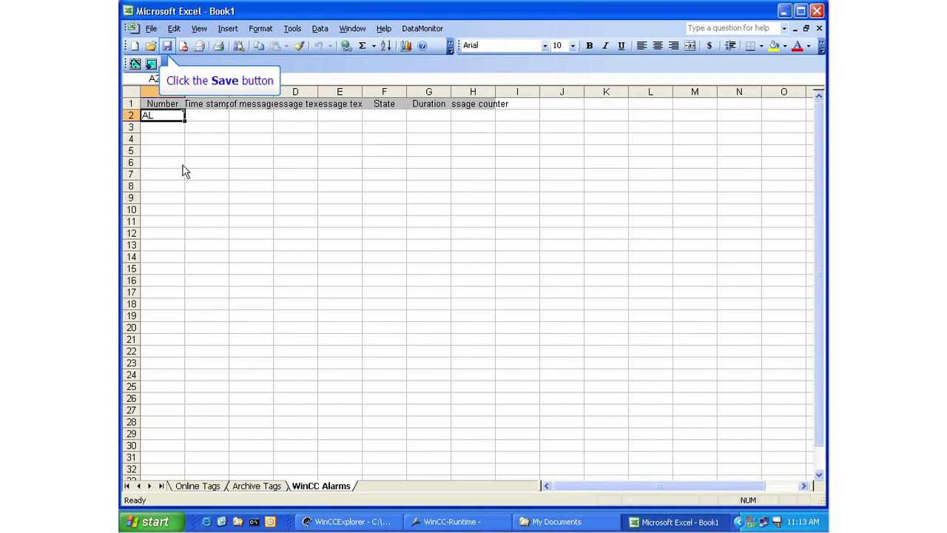
left_click(167, 45)
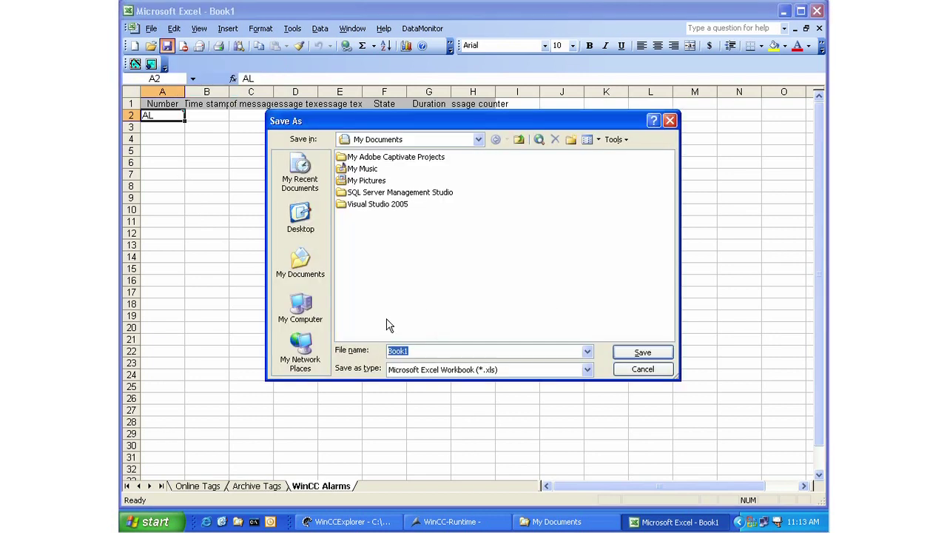
type("DM")
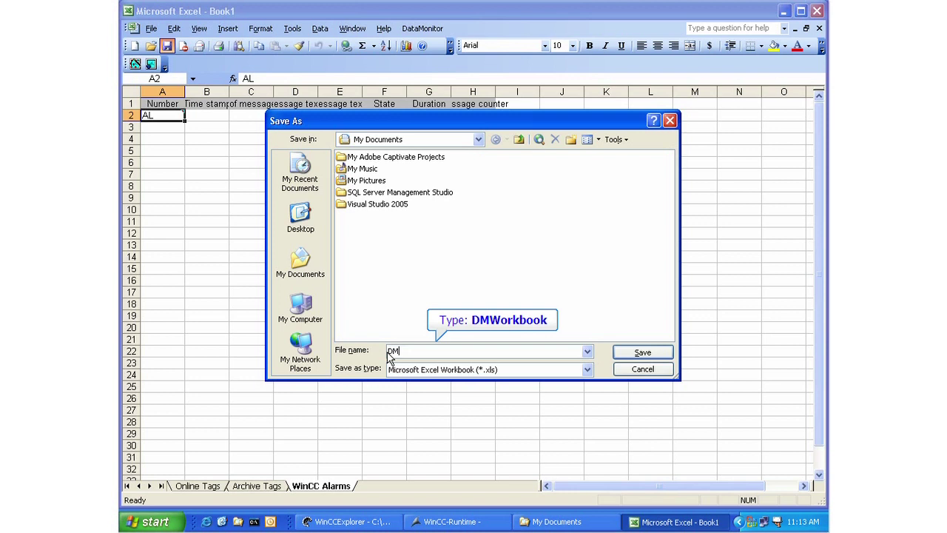
type("Workbook")
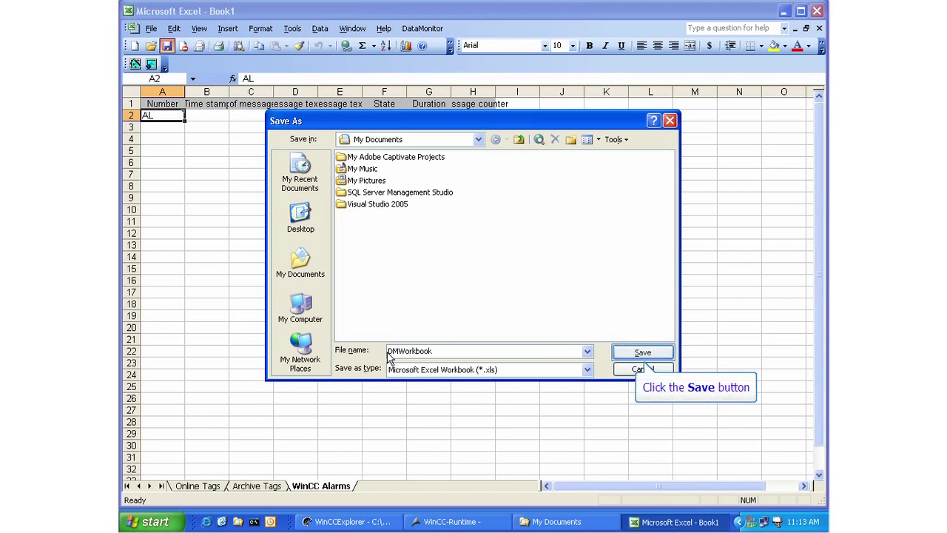
key("Return")
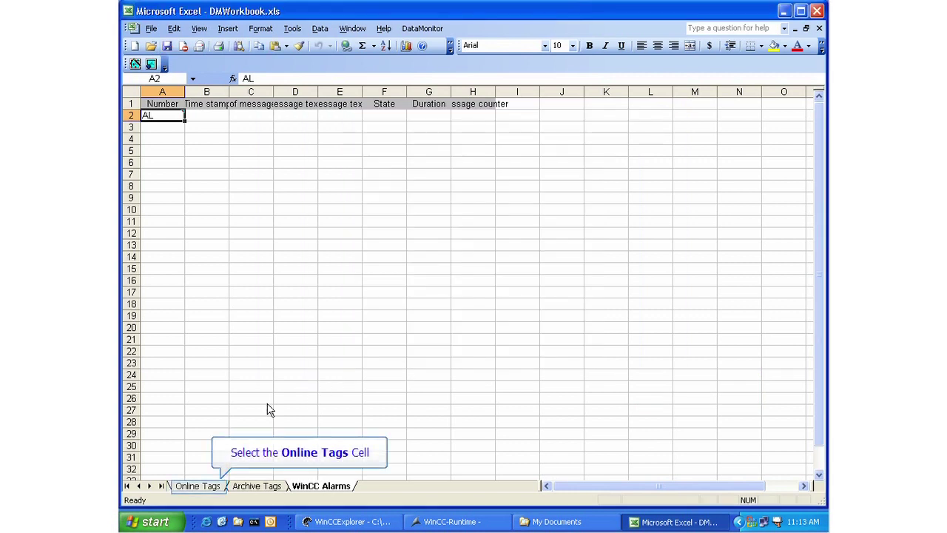
Step: On the Online Tags sheet, rename the B1 header from Trend_1 to 'Tag Name'
left_click(210, 487)
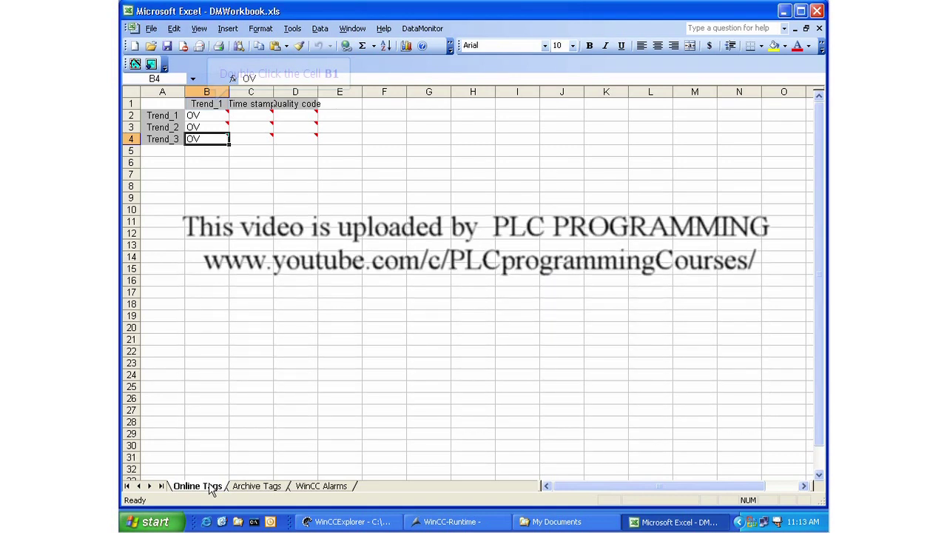
double_click(207, 104)
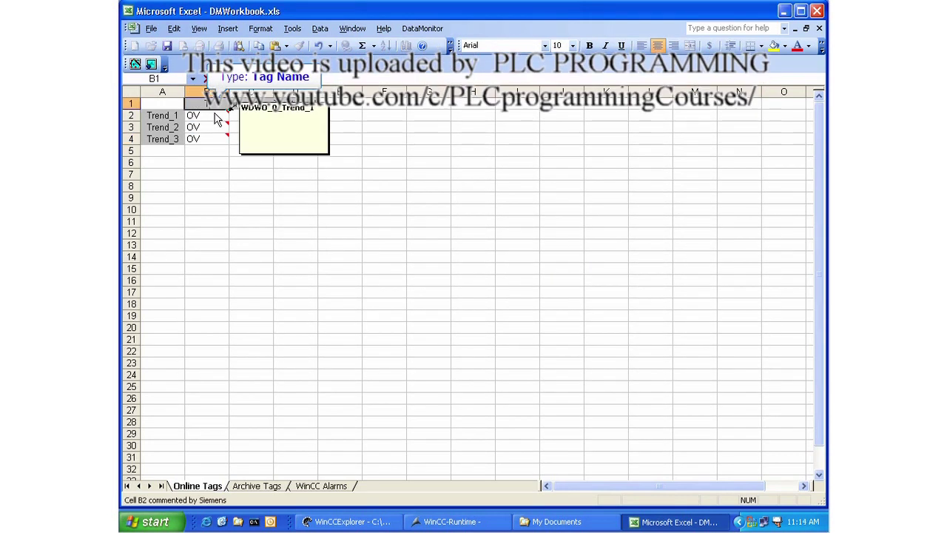
type("Tag Name")
key("Return")
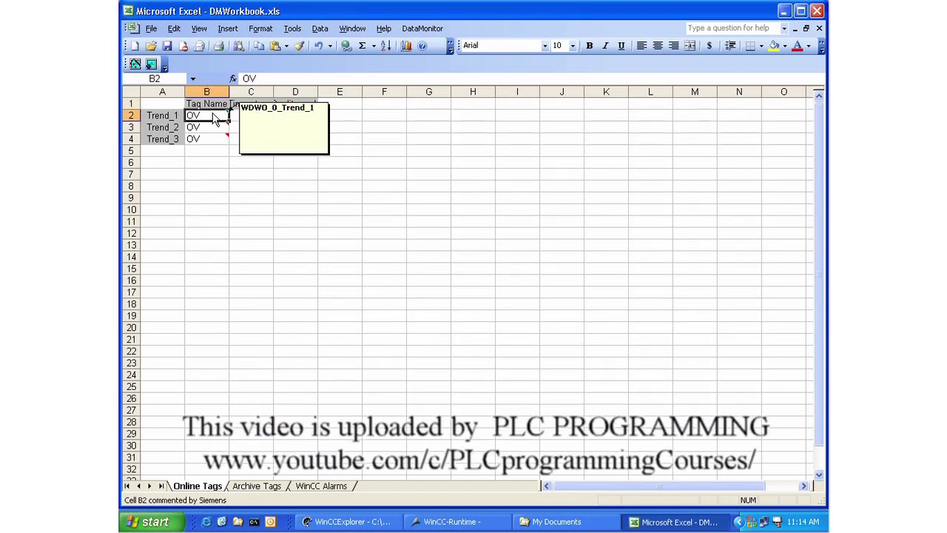
right_click(360, 176)
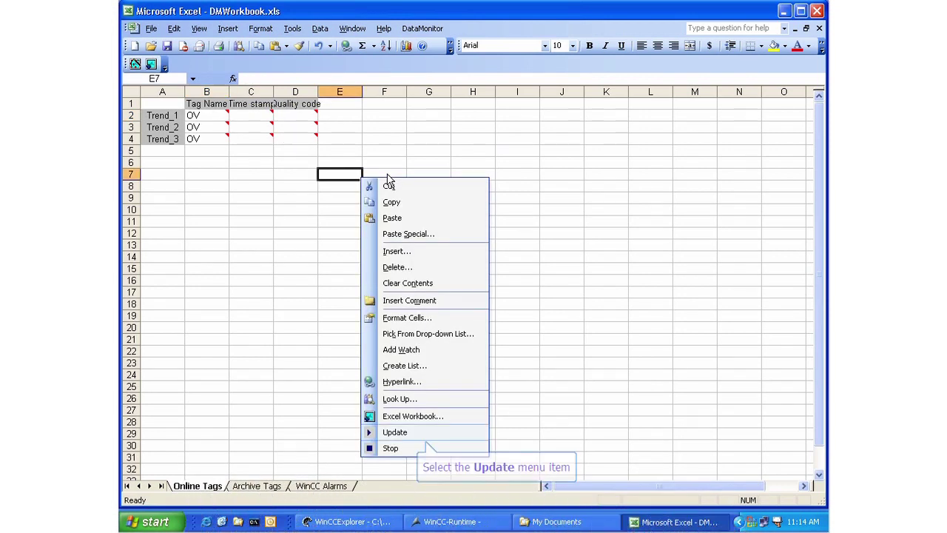
Step: Start live WinCC updating and read alarms so Trend_1–Trend_3 show values, timestamps and quality
left_click(411, 432)
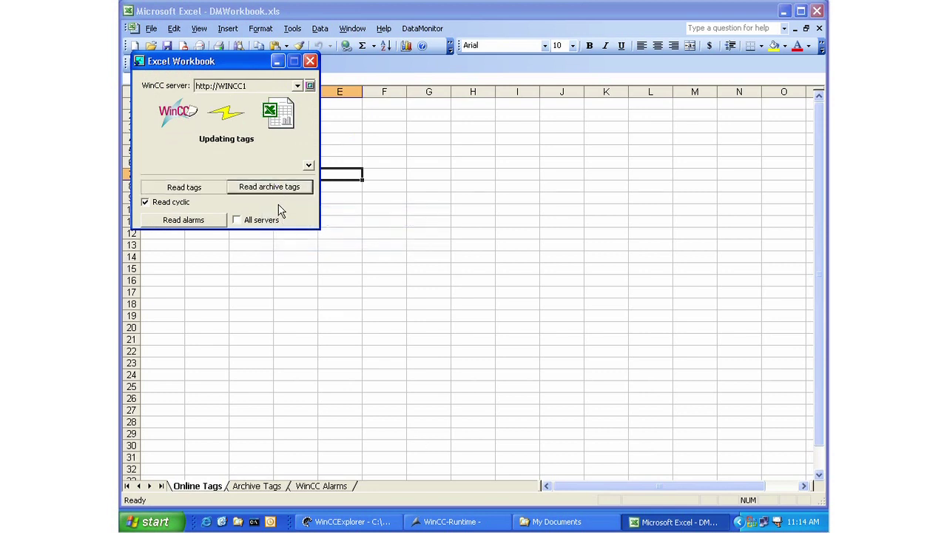
left_click(191, 222)
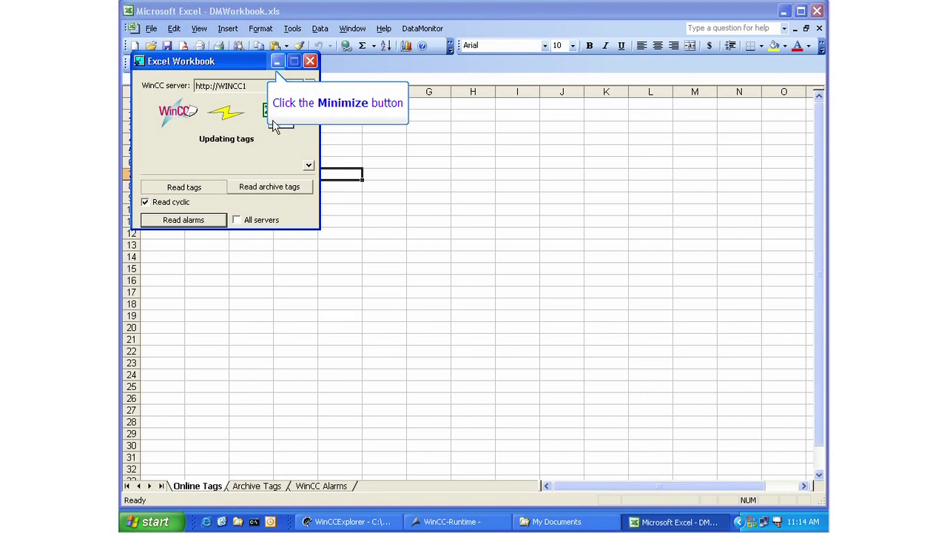
left_click(277, 60)
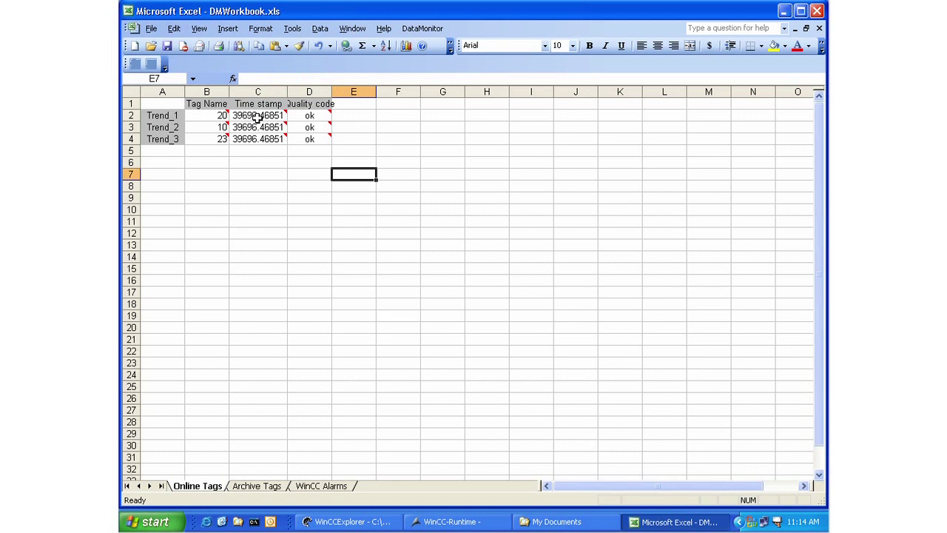
Step: Give the C2:C4 timestamps the custom number format h:mm:ss:ms AM/PM
left_click_drag(256, 119, 259, 141)
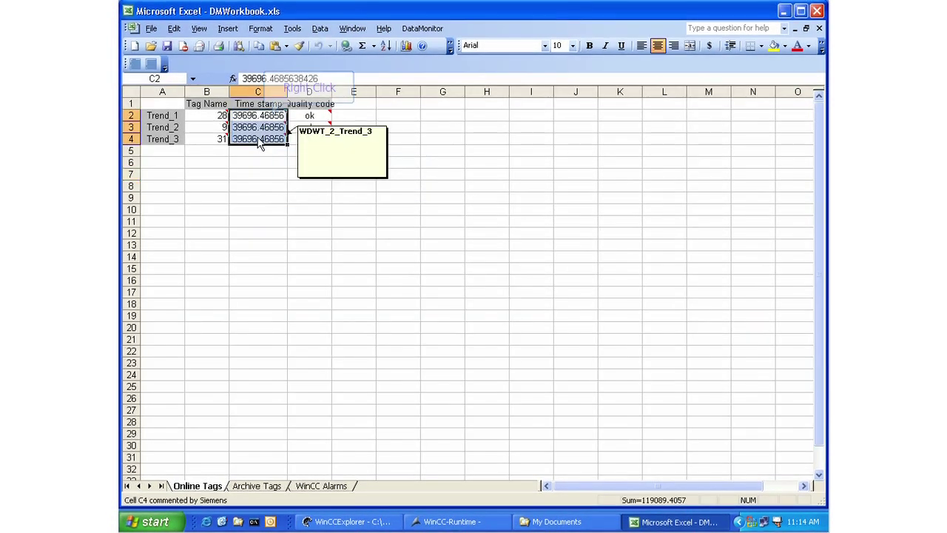
right_click(259, 142)
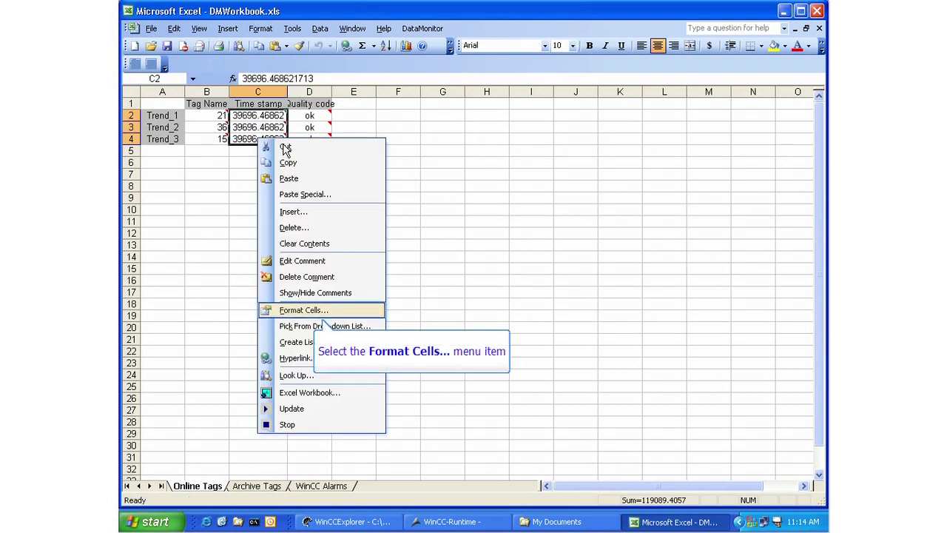
left_click(304, 310)
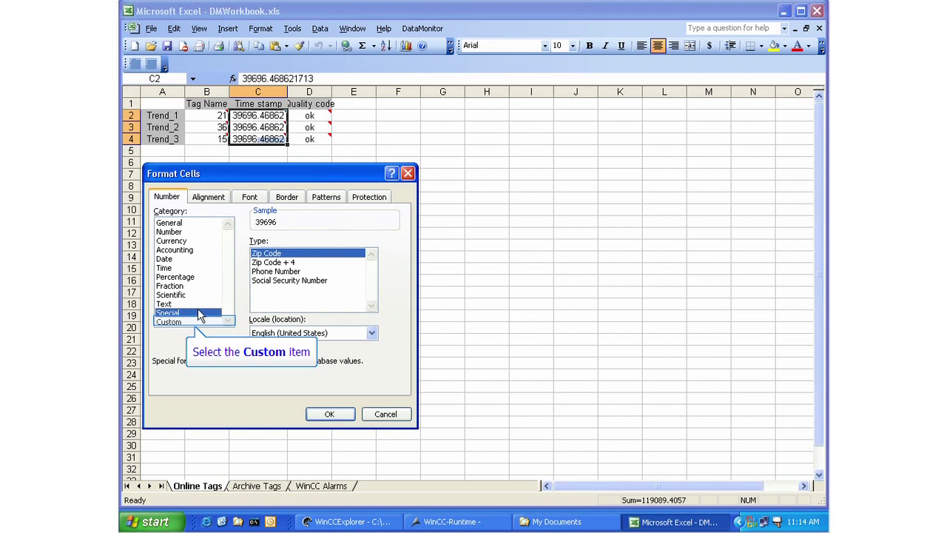
left_click(177, 322)
scroll(385, 308, "down", 10)
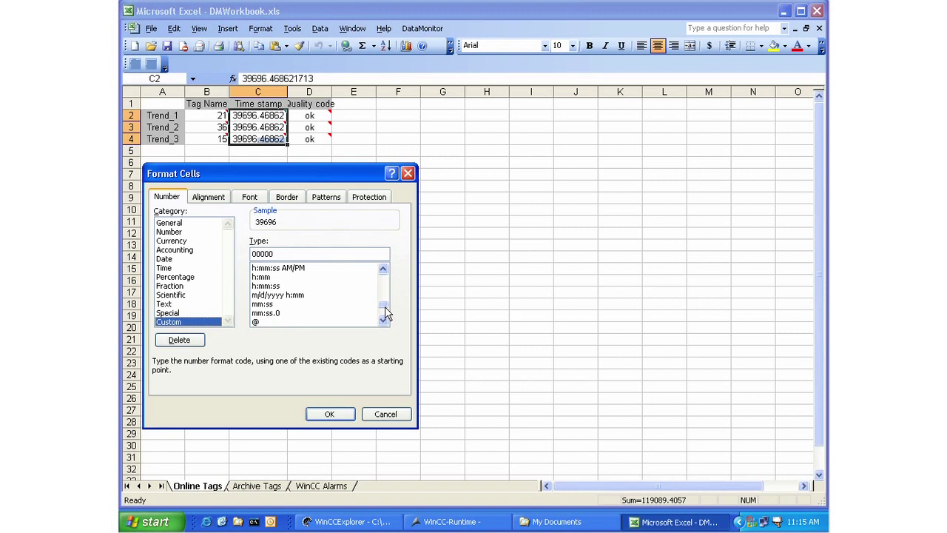
left_click(271, 267)
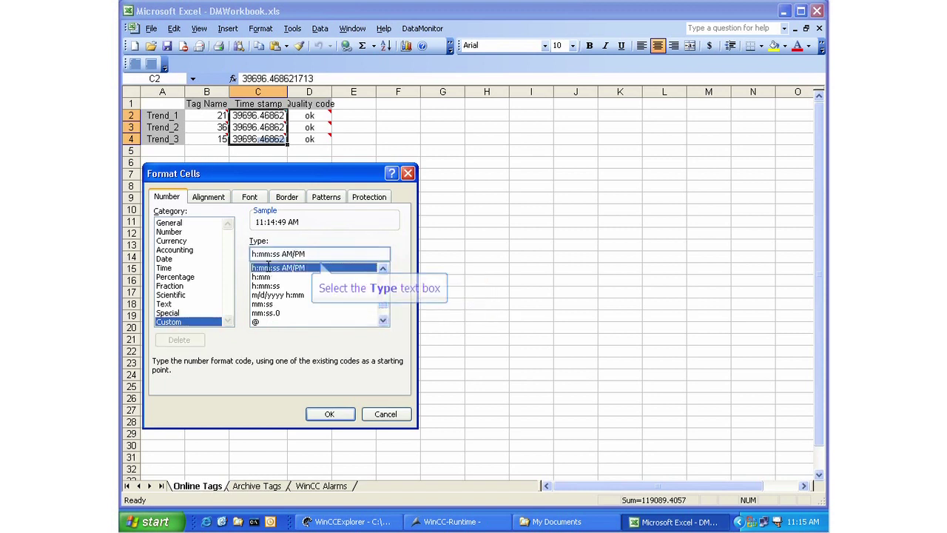
left_click(278, 254)
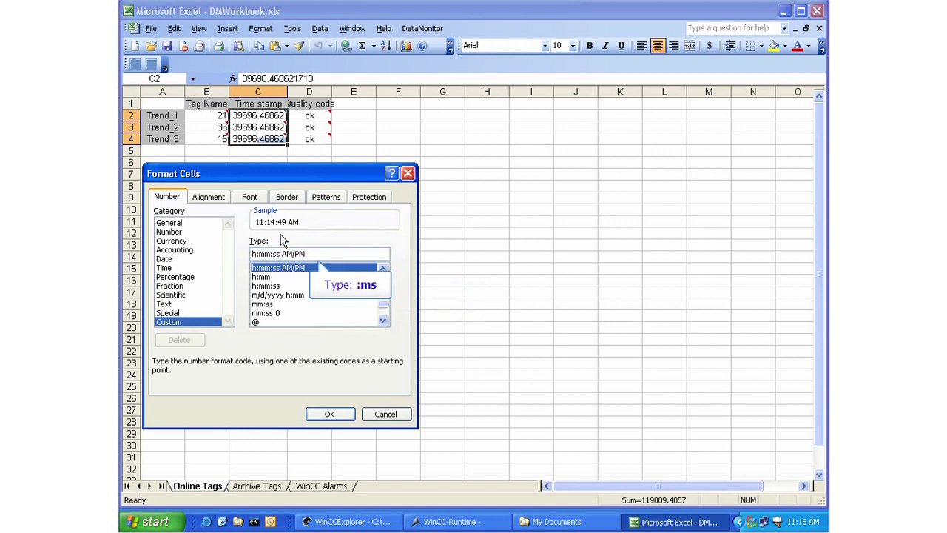
type(":ms")
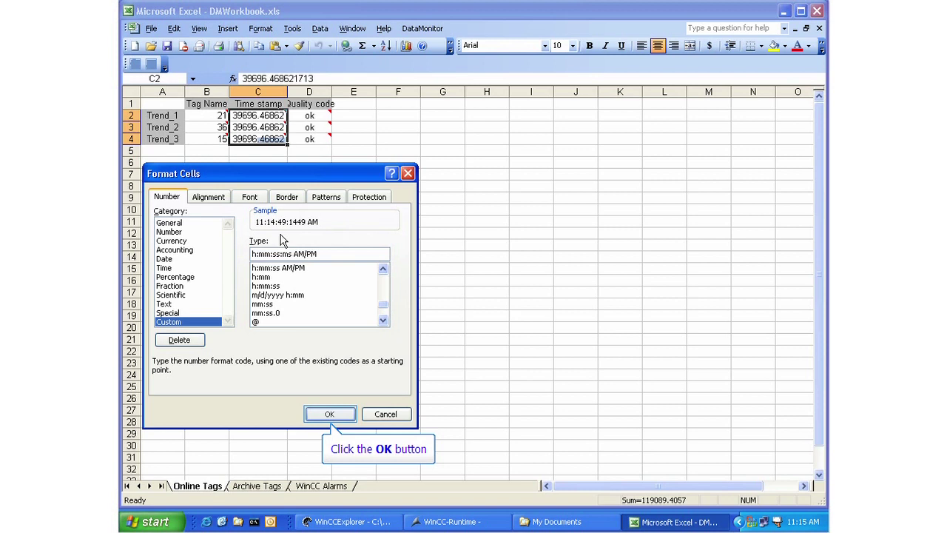
left_click(329, 414)
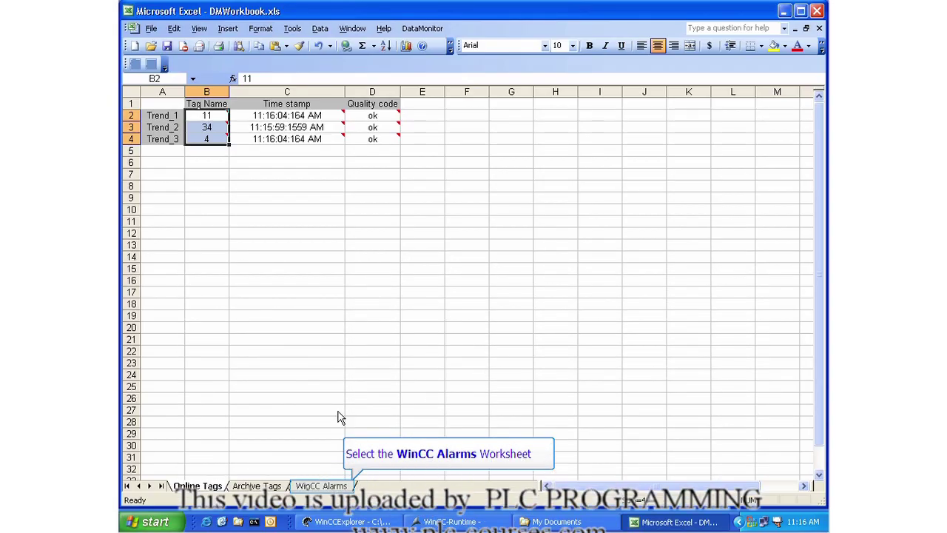
Step: Apply the List 1 AutoFormat to every cell of the WinCC Alarms sheet
left_click(322, 485)
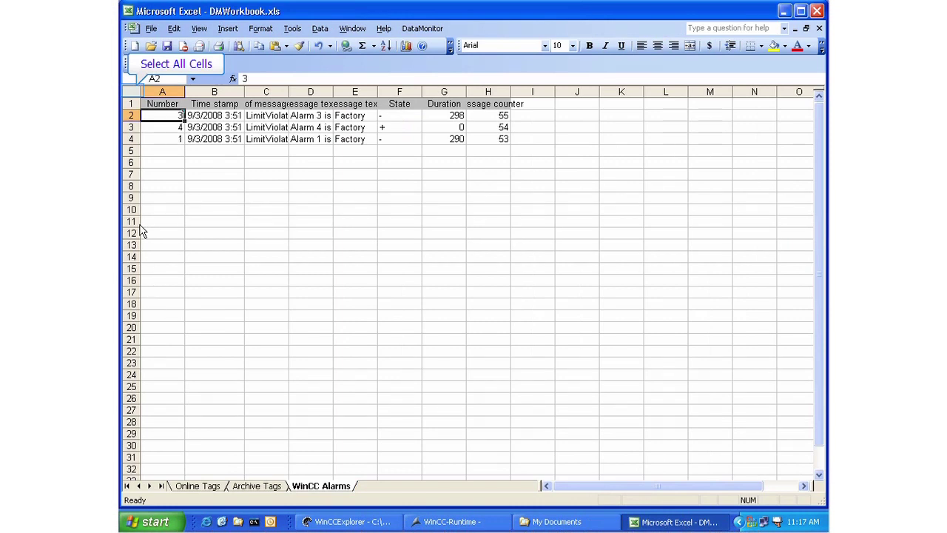
left_click(133, 94)
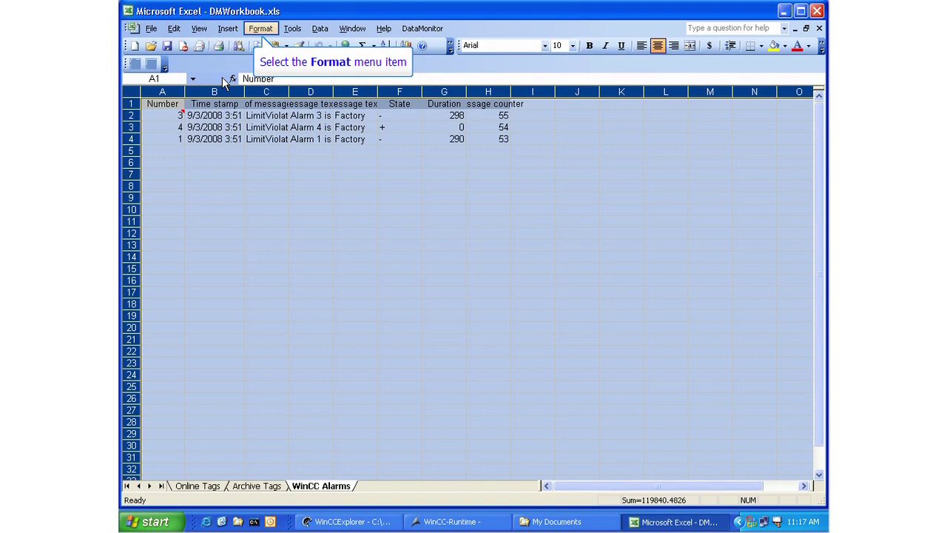
left_click(260, 28)
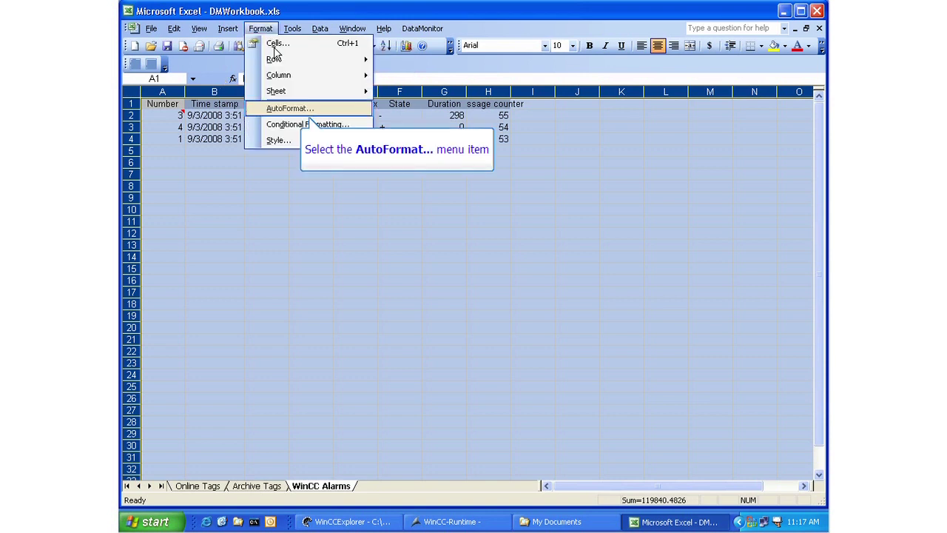
left_click(285, 108)
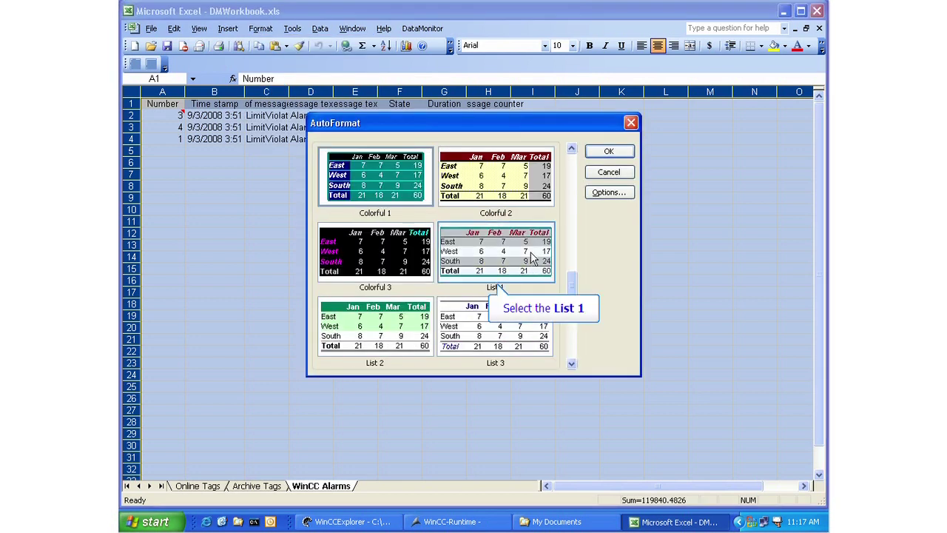
left_click(531, 250)
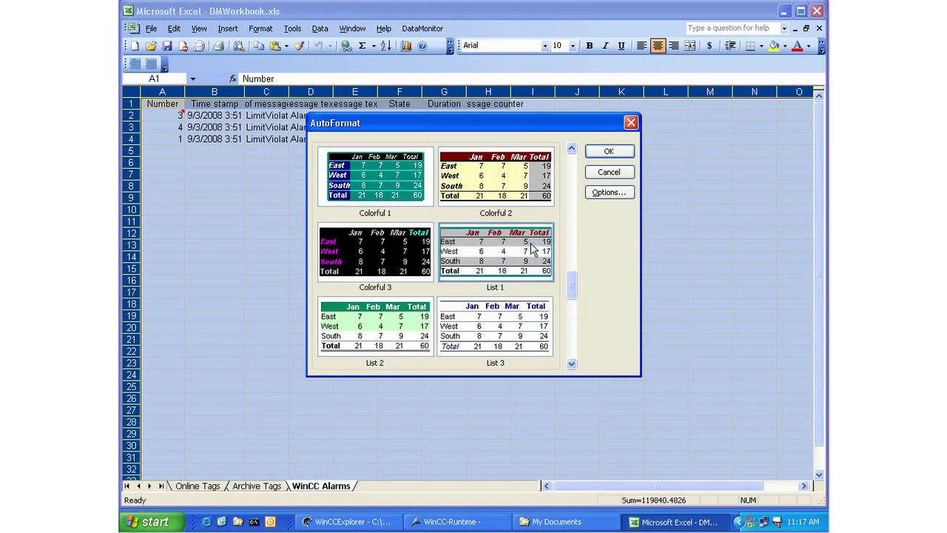
left_click(608, 153)
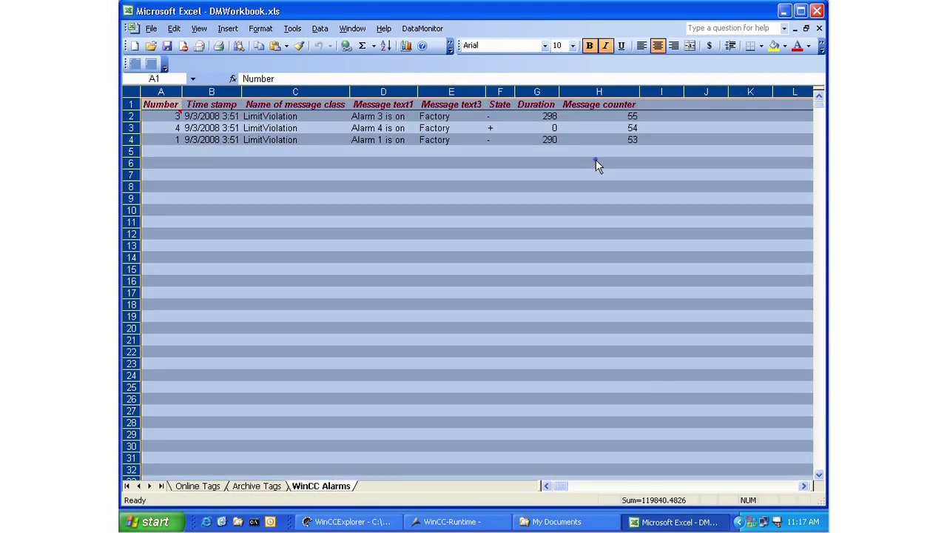
left_click(451, 269)
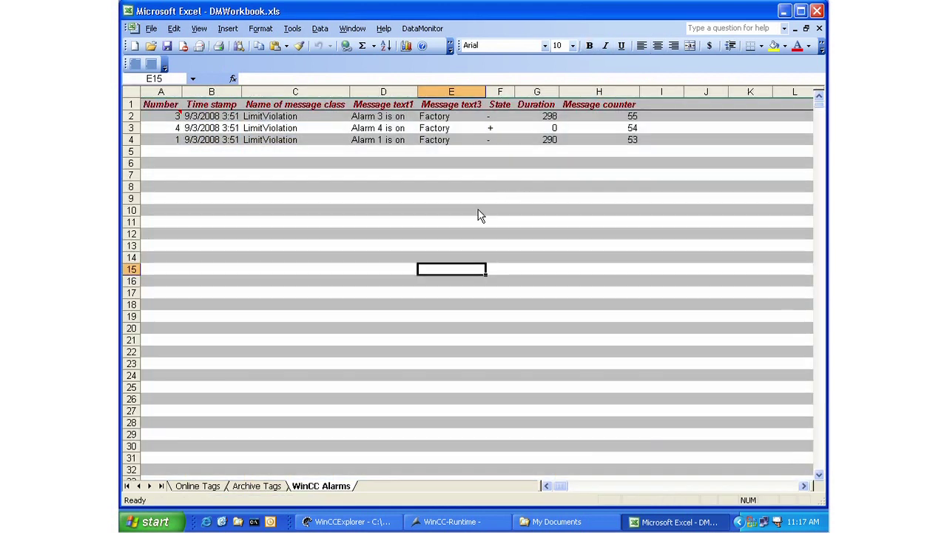